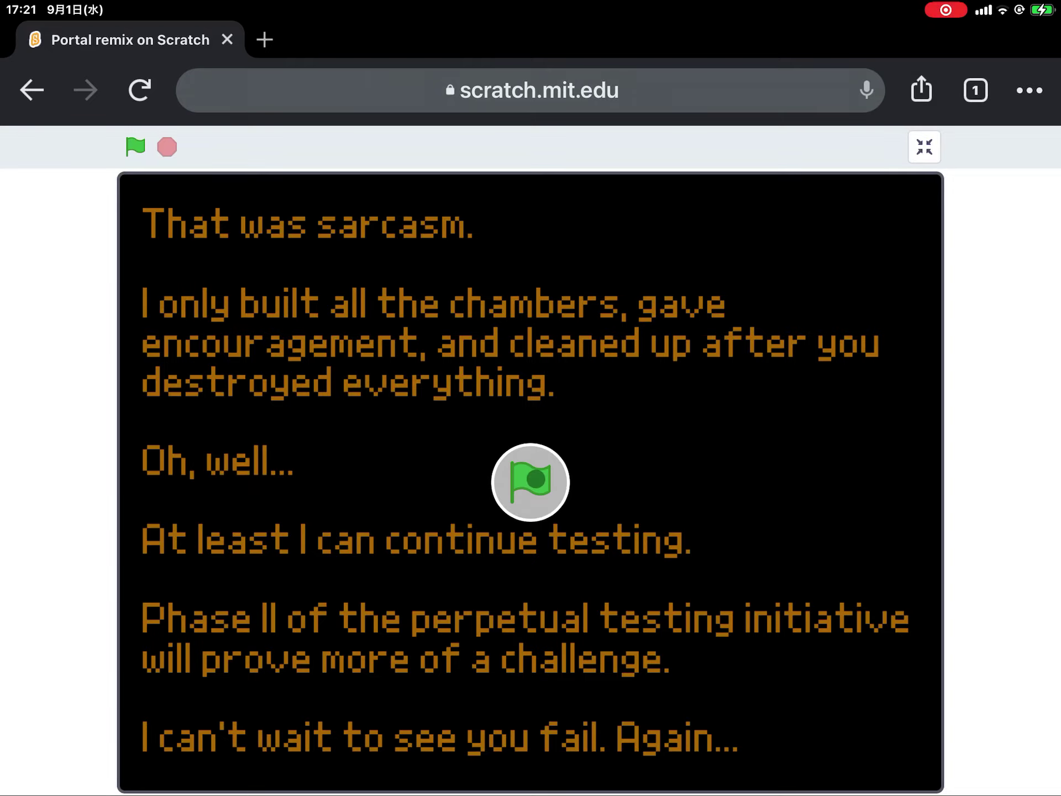
Run the Portal remix with the green flag and let the intro play to test chamber 01.
click(531, 481)
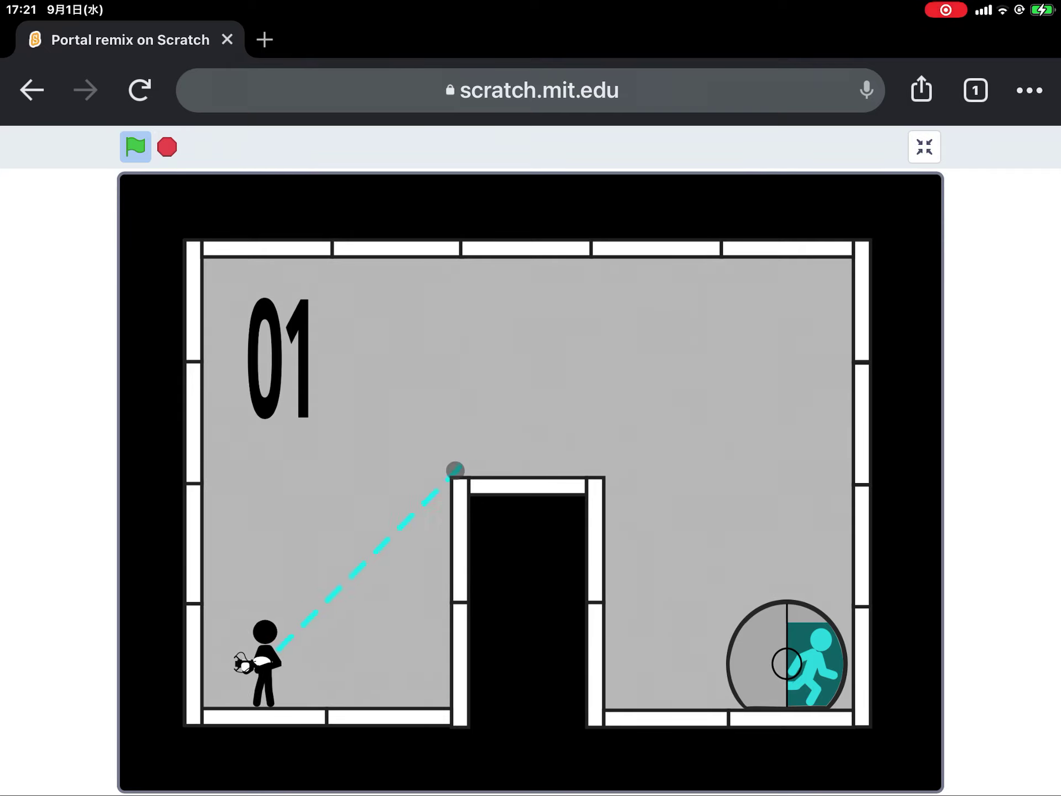
Clear test chamber 01 by aiming at the ceiling and walking through the portals to the exit.
key(Left)
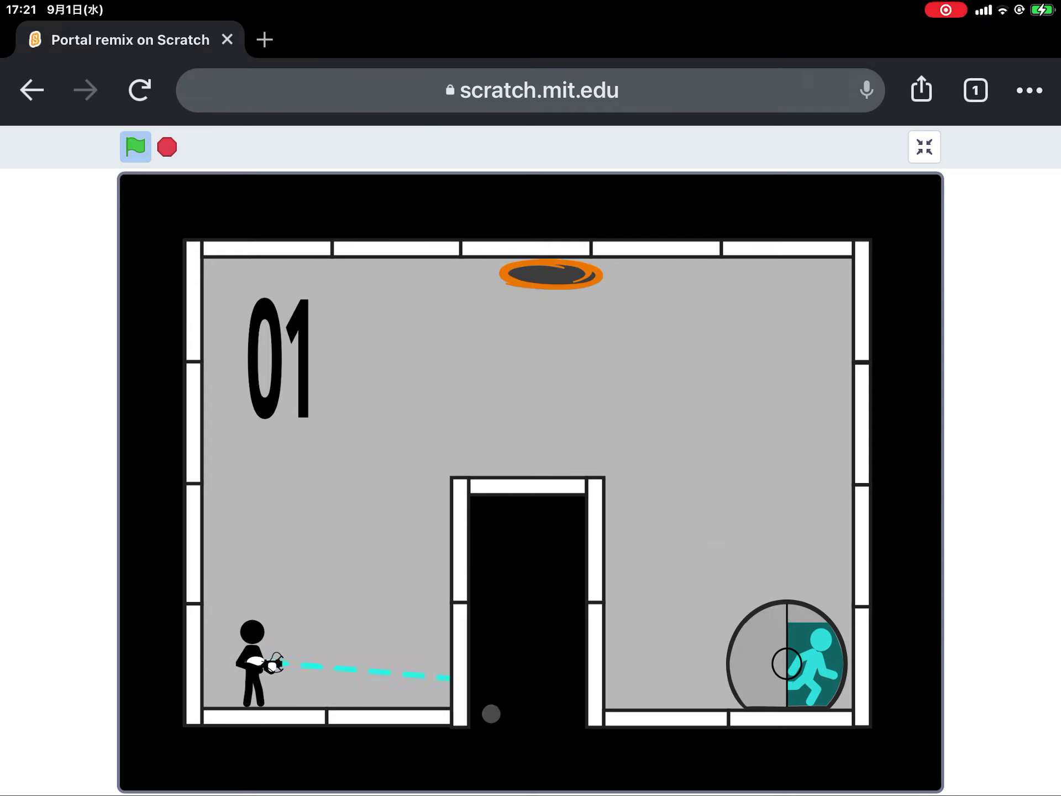
key(Right)
key(Right)
key(Right)
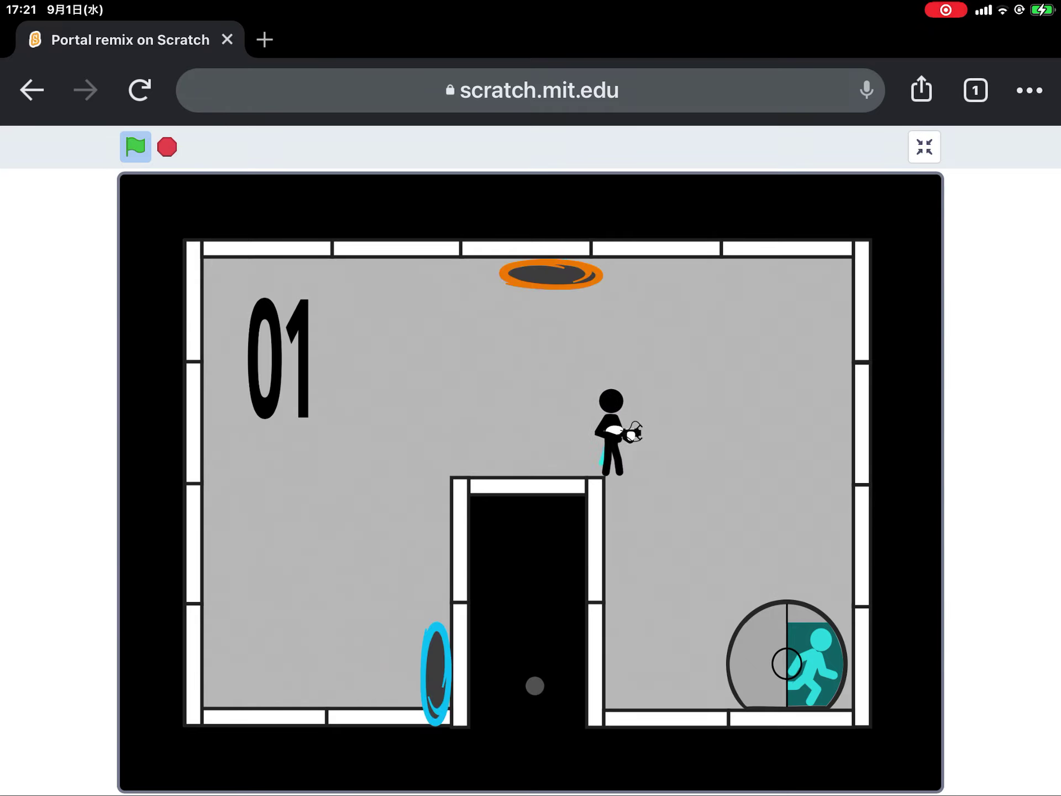
key(Right)
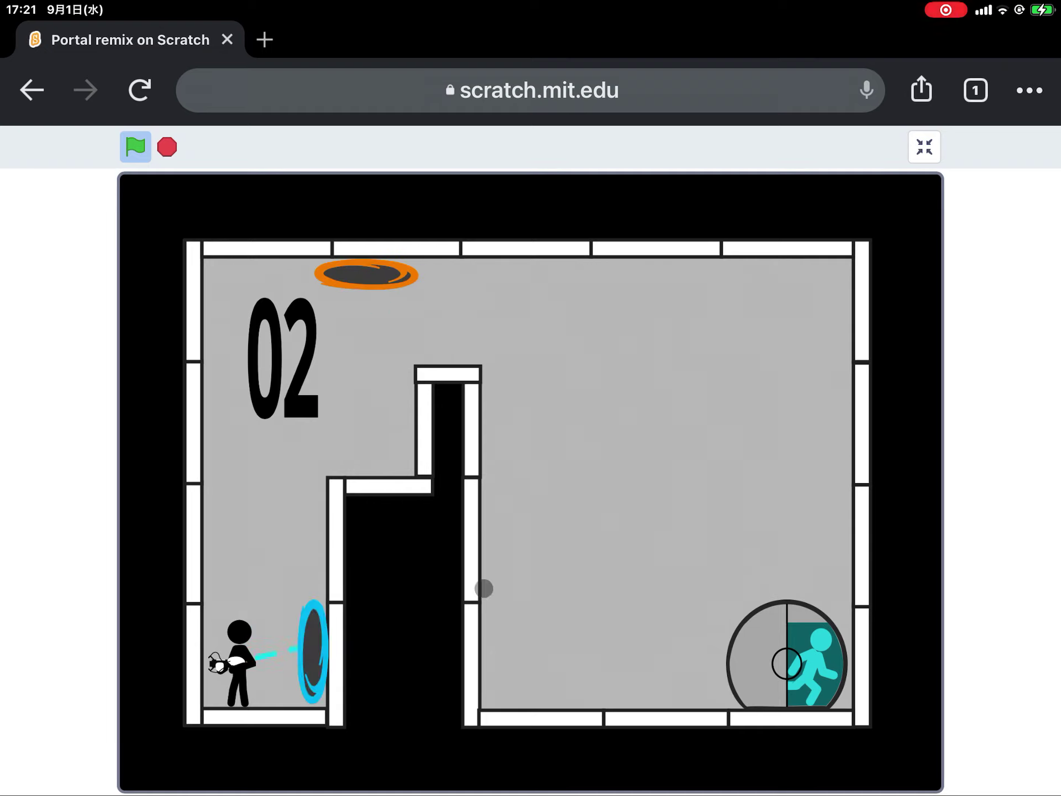
Clear test chamber 02 with ceiling and middle-wall portals, reaching its exit door.
key(Right)
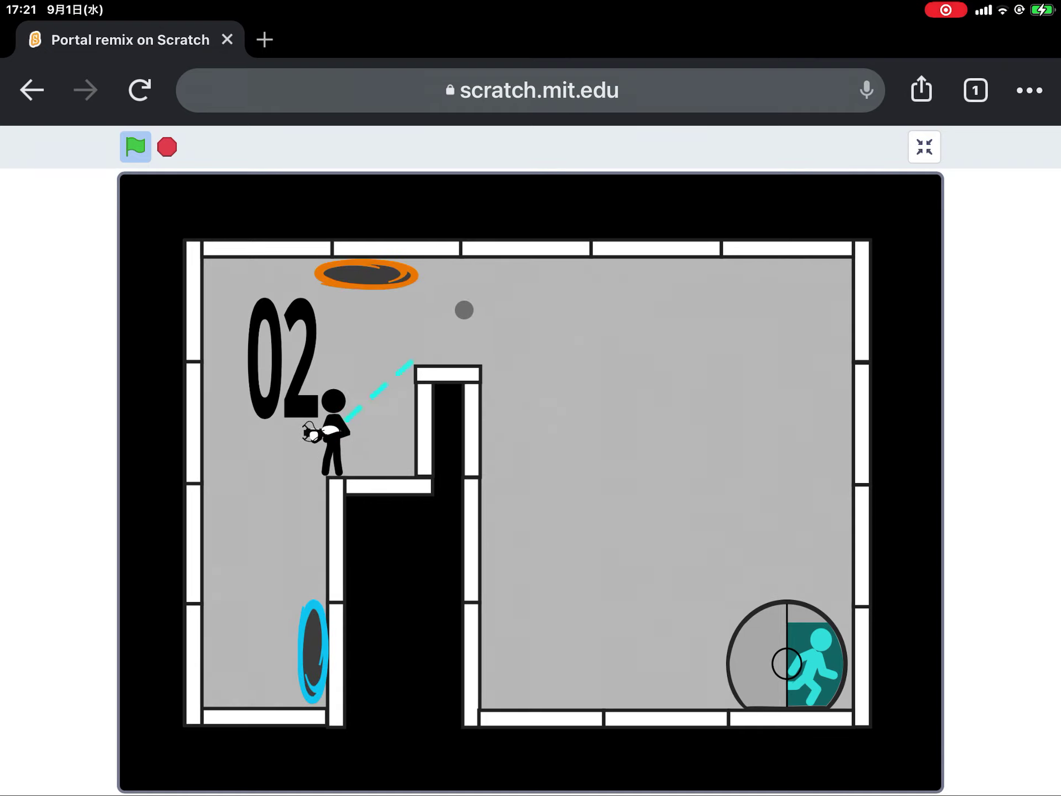
click(452, 288)
click(488, 436)
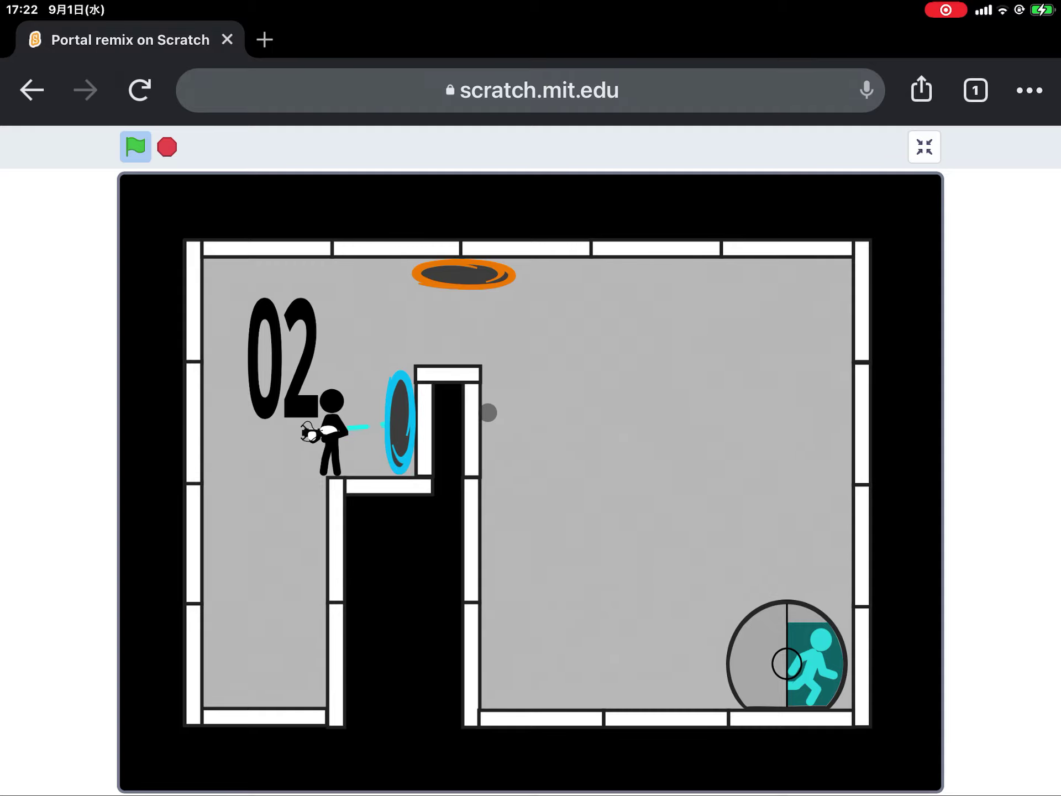
key(Right)
key(Right)
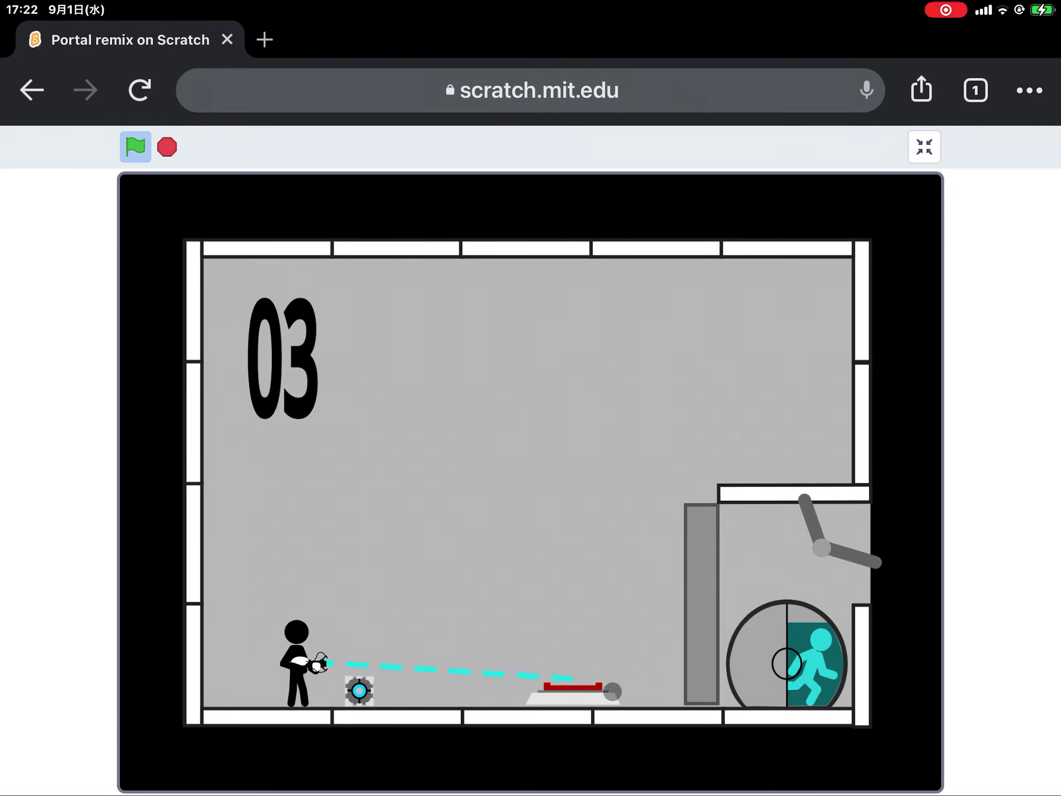
Carry the cube onto chamber 03's floor button, then run right into the exit door.
key(Right)
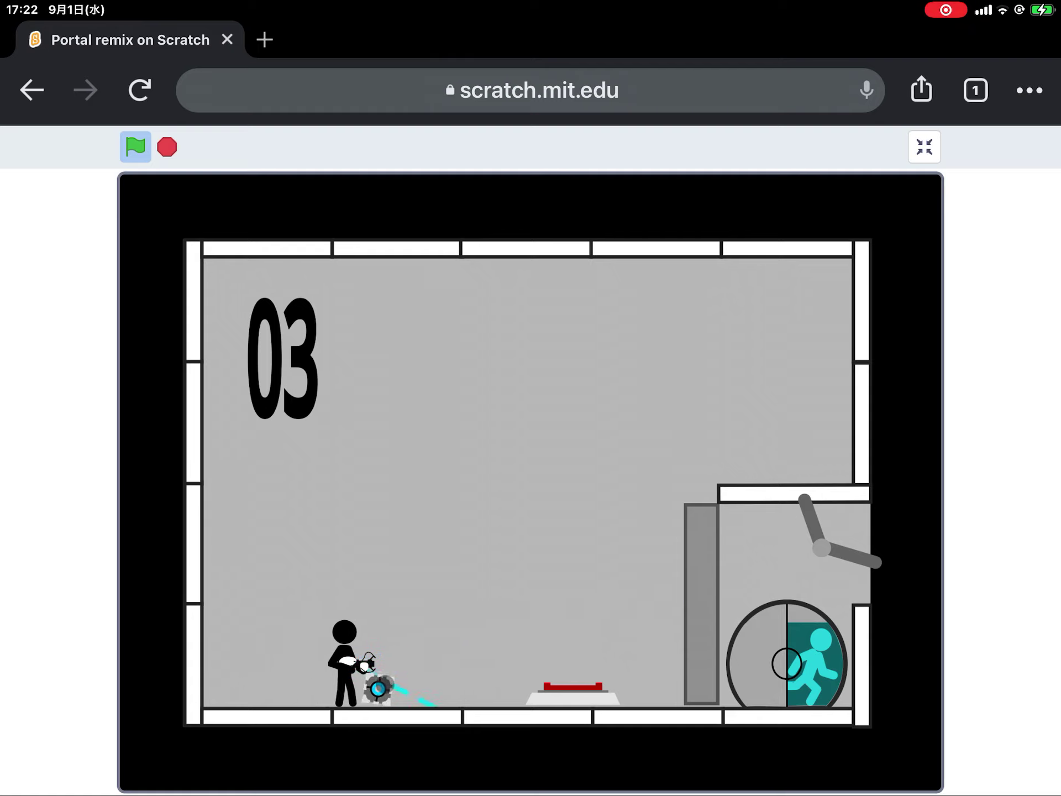
key(Right)
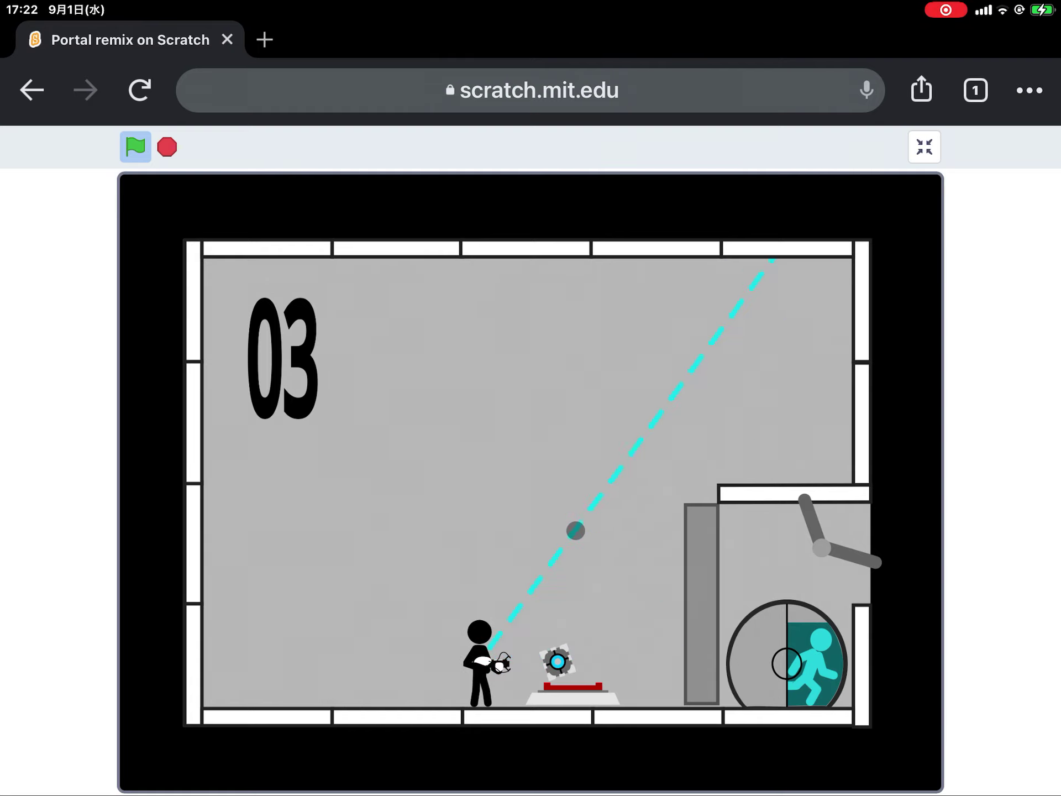
key(Right)
key(Up)
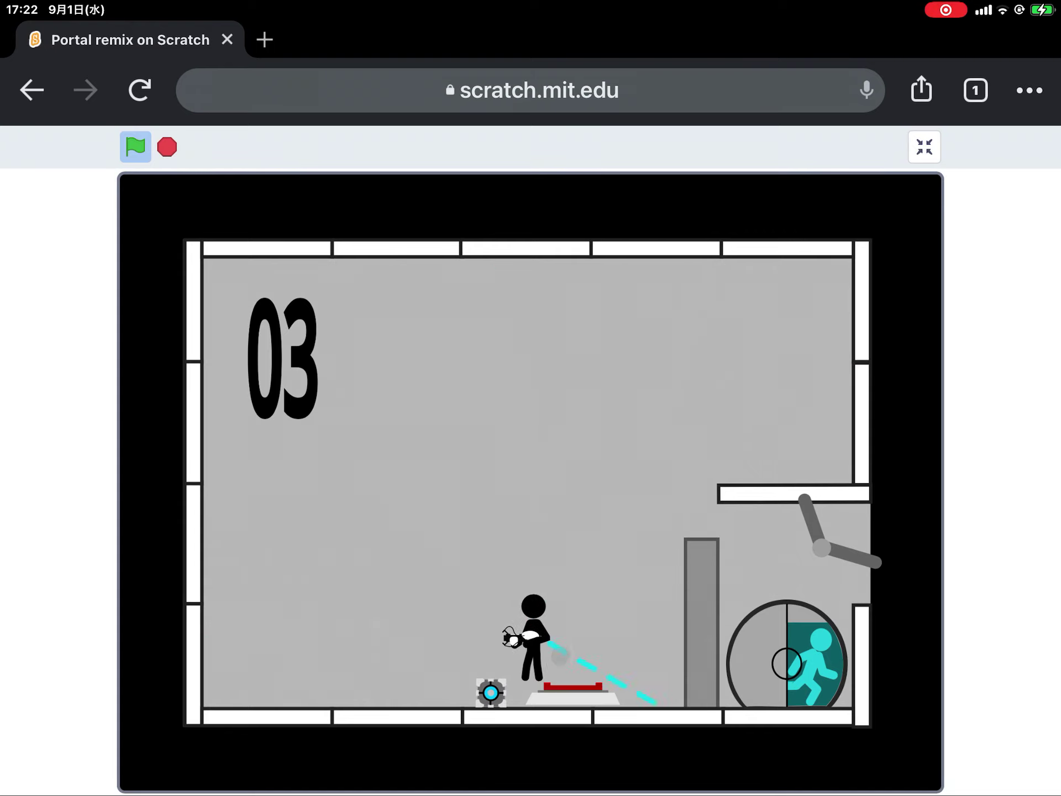
key(Left)
key(Left)
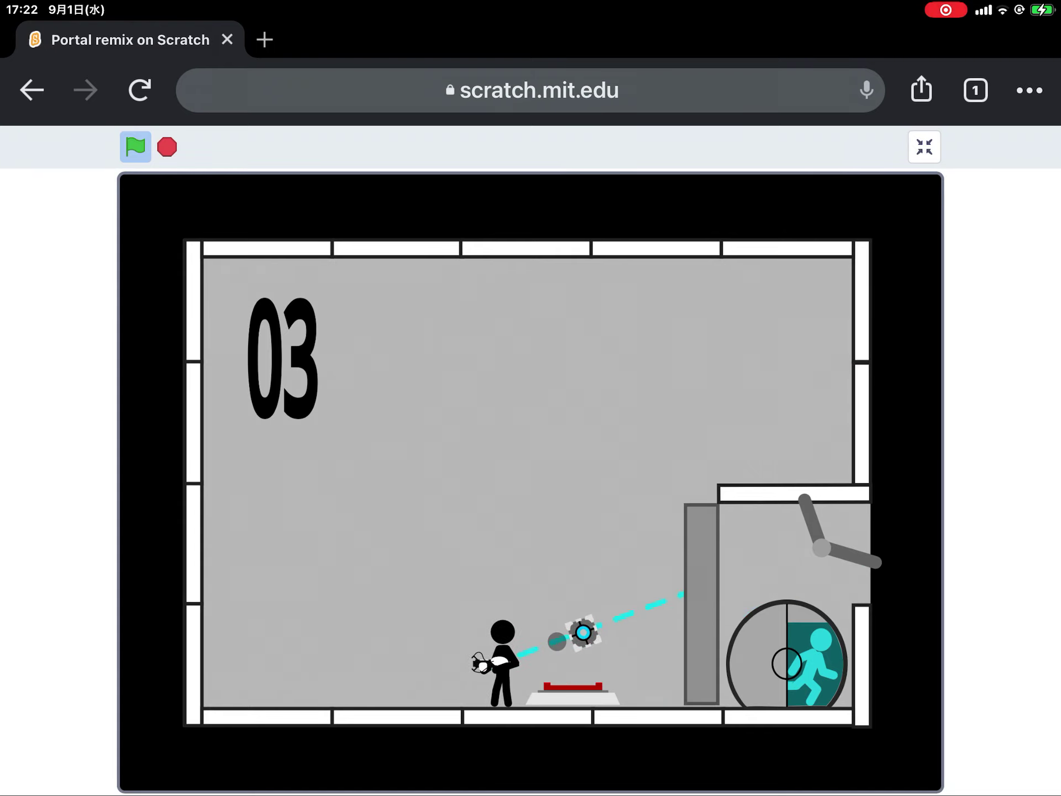
key(Down)
key(Up)
key(Right)
key(Right)
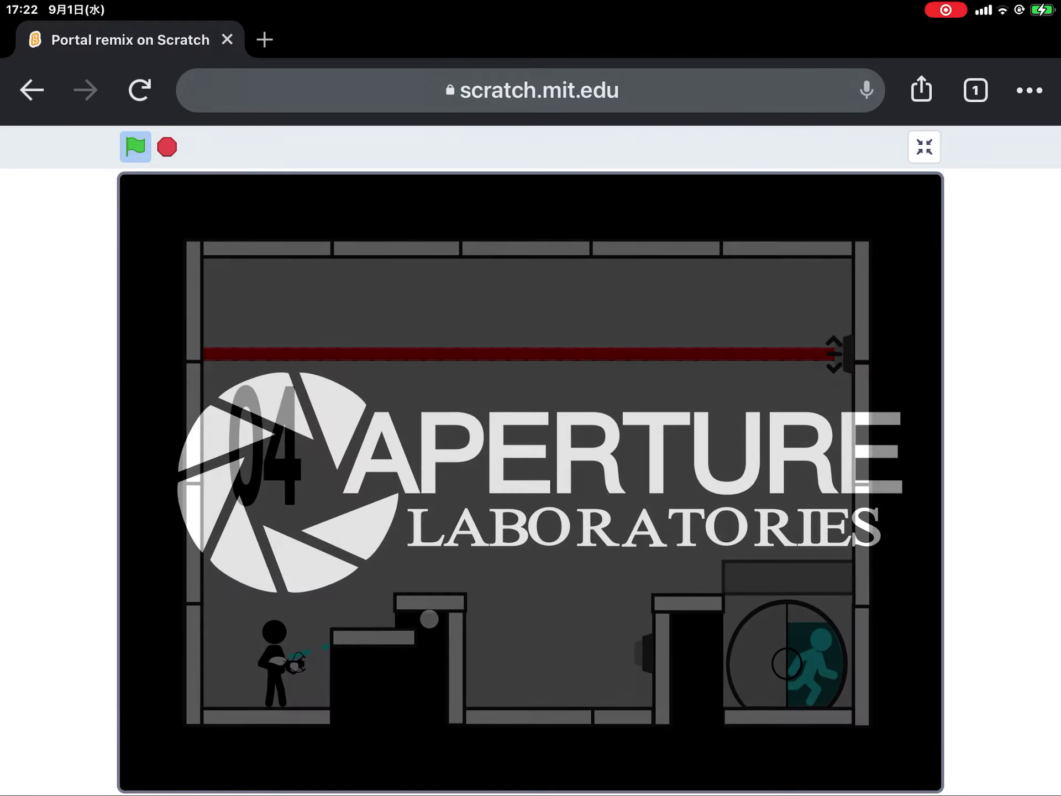
Jump across chamber 04's platforms to the right pillar and use a portal to reach the exit.
key(Up)
key(Up)
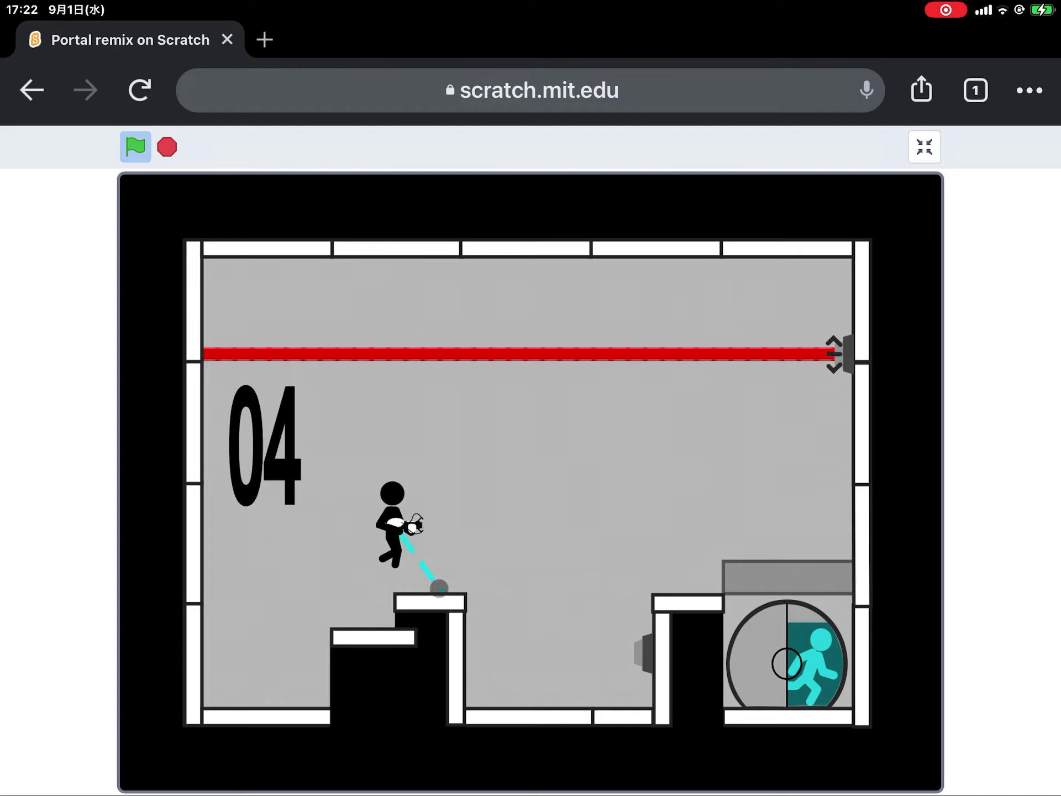
key(Right)
key(Right)
key(Up)
key(Right)
key(Up)
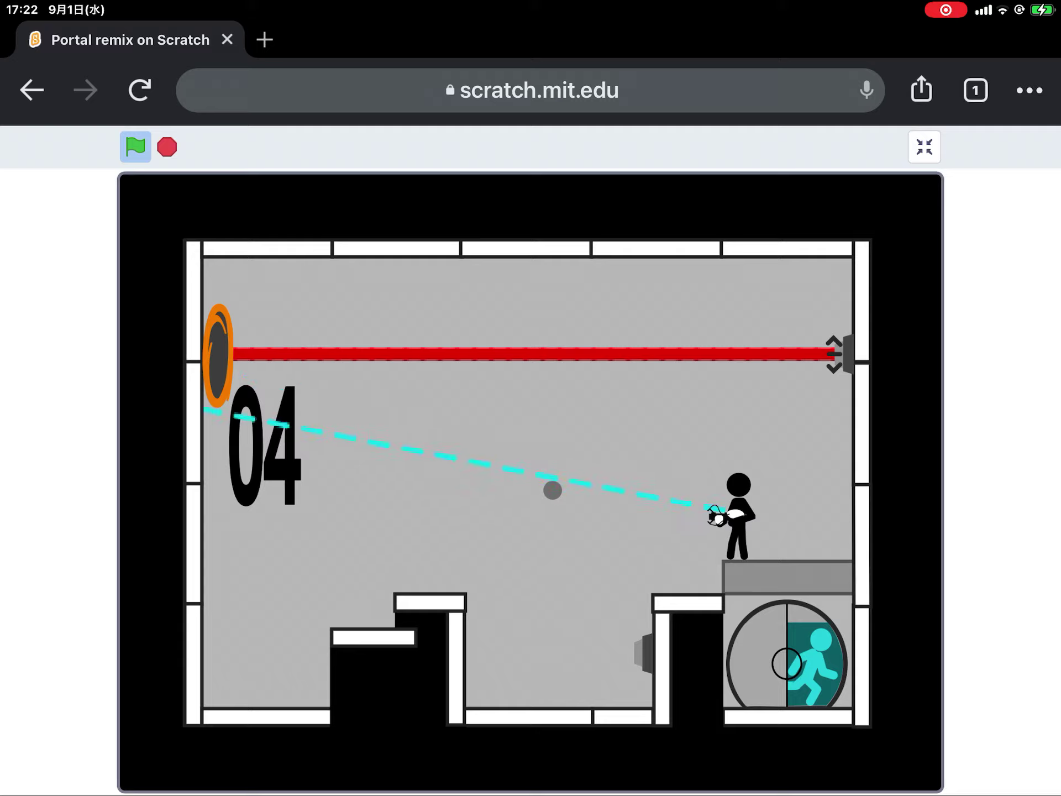
click(609, 580)
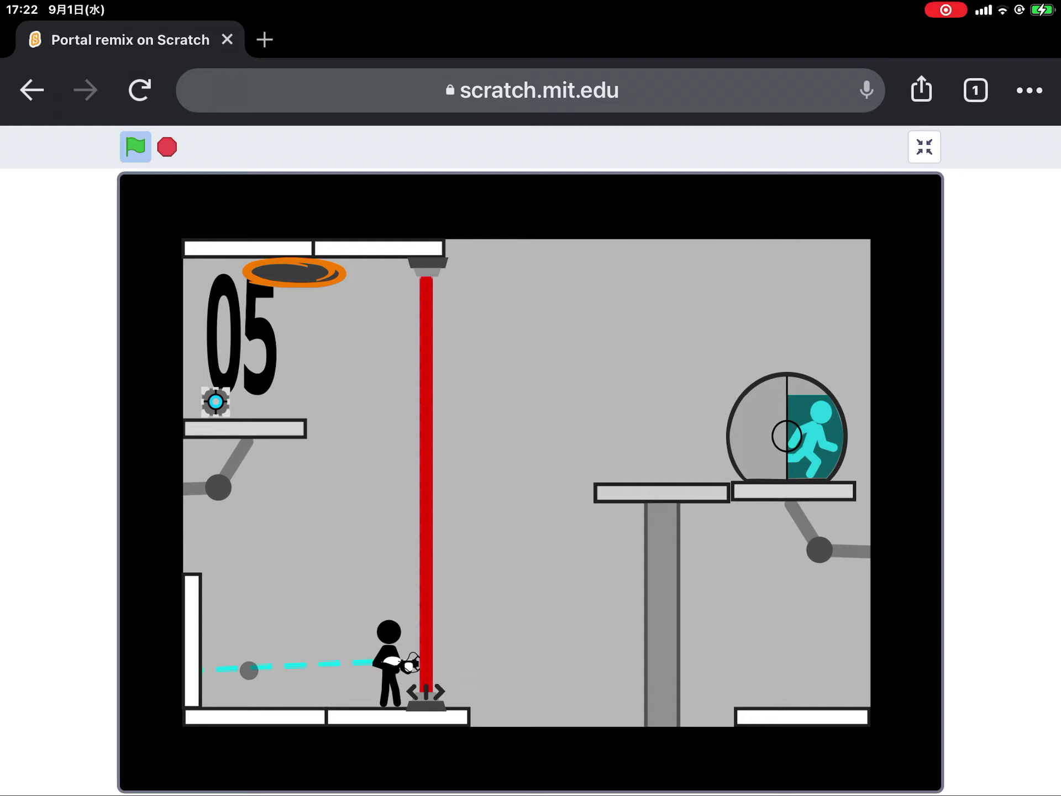
In chamber 05, drop the cube on the button to stop the laser and reach the exit.
key(Left)
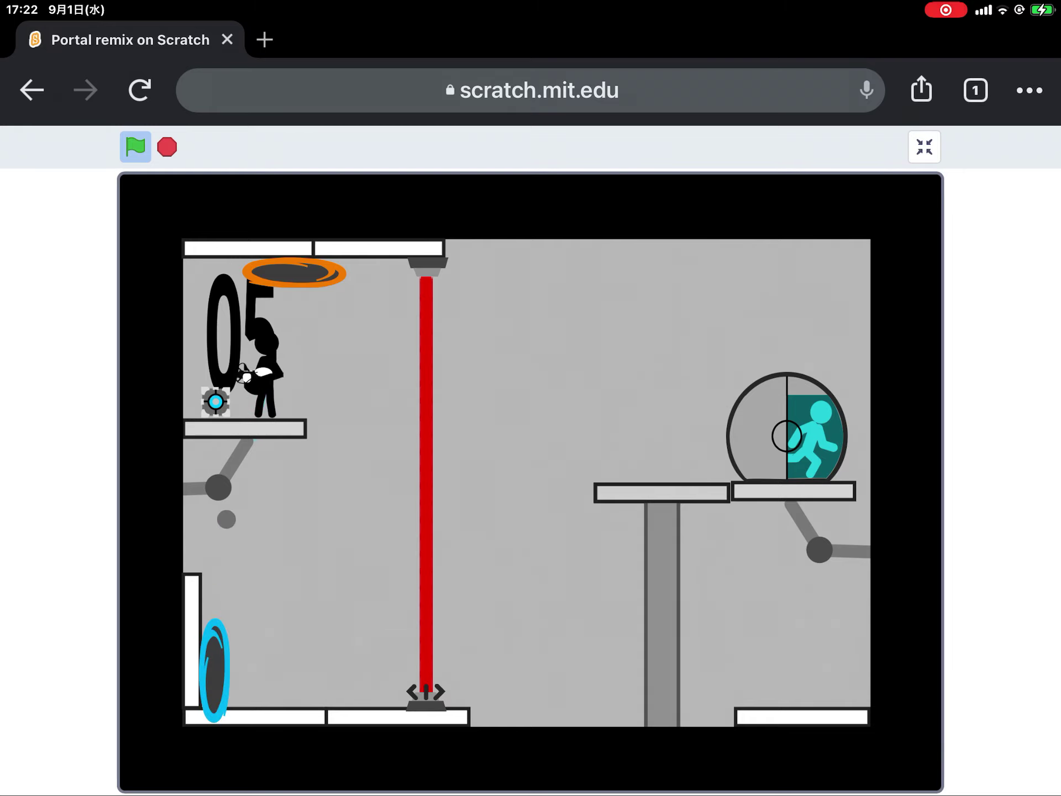
key(Right)
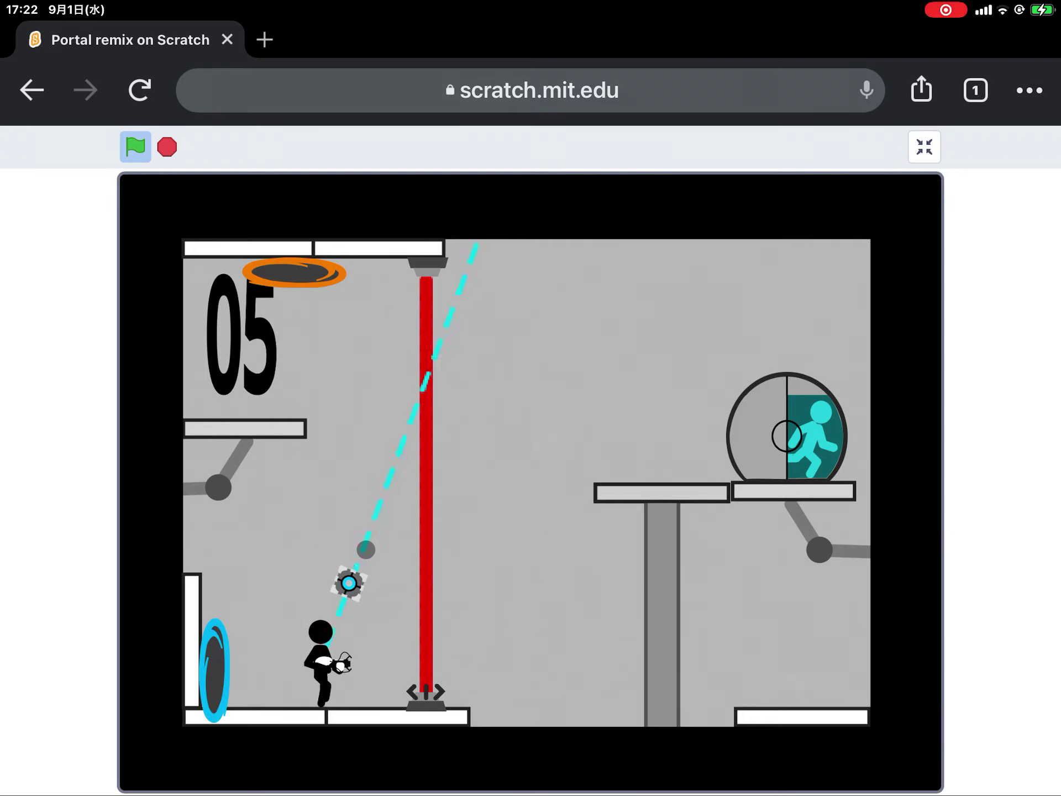
click(787, 273)
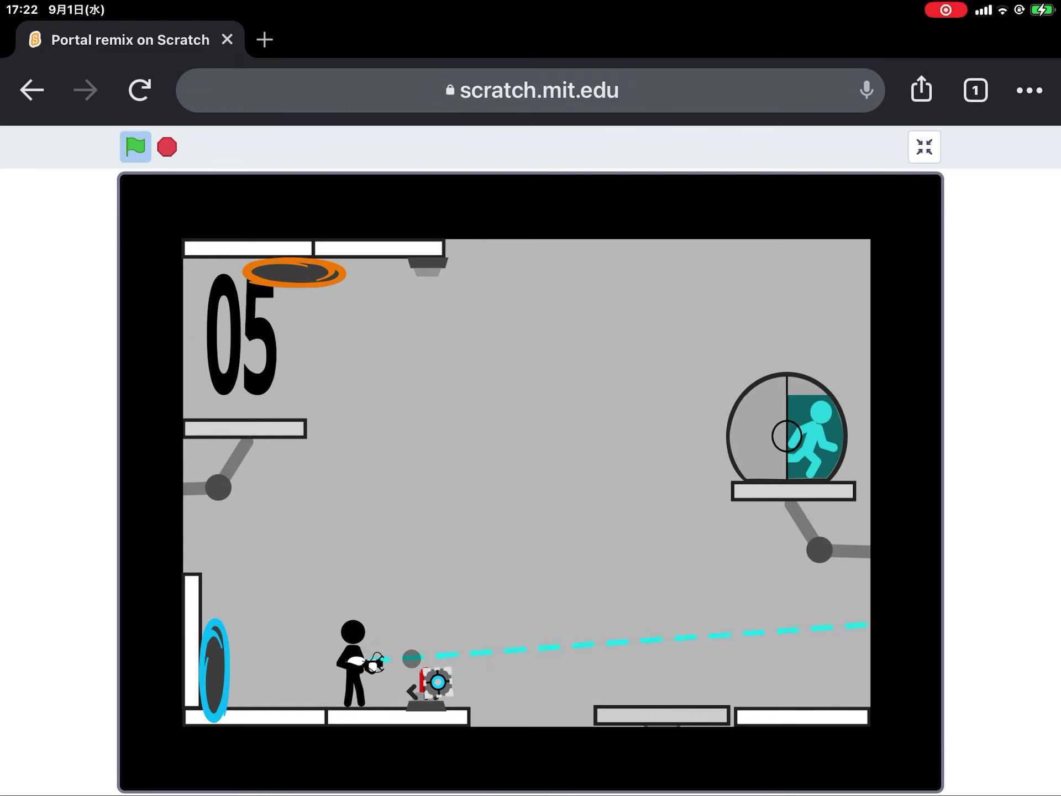
key(Right)
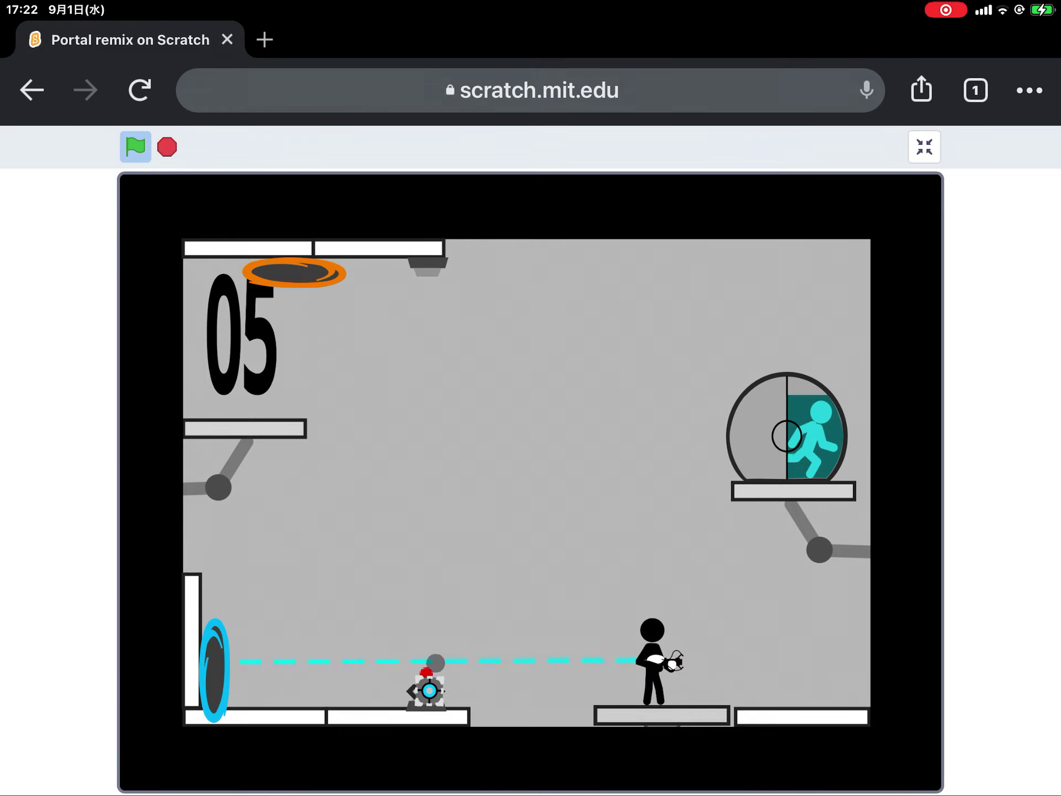
click(448, 700)
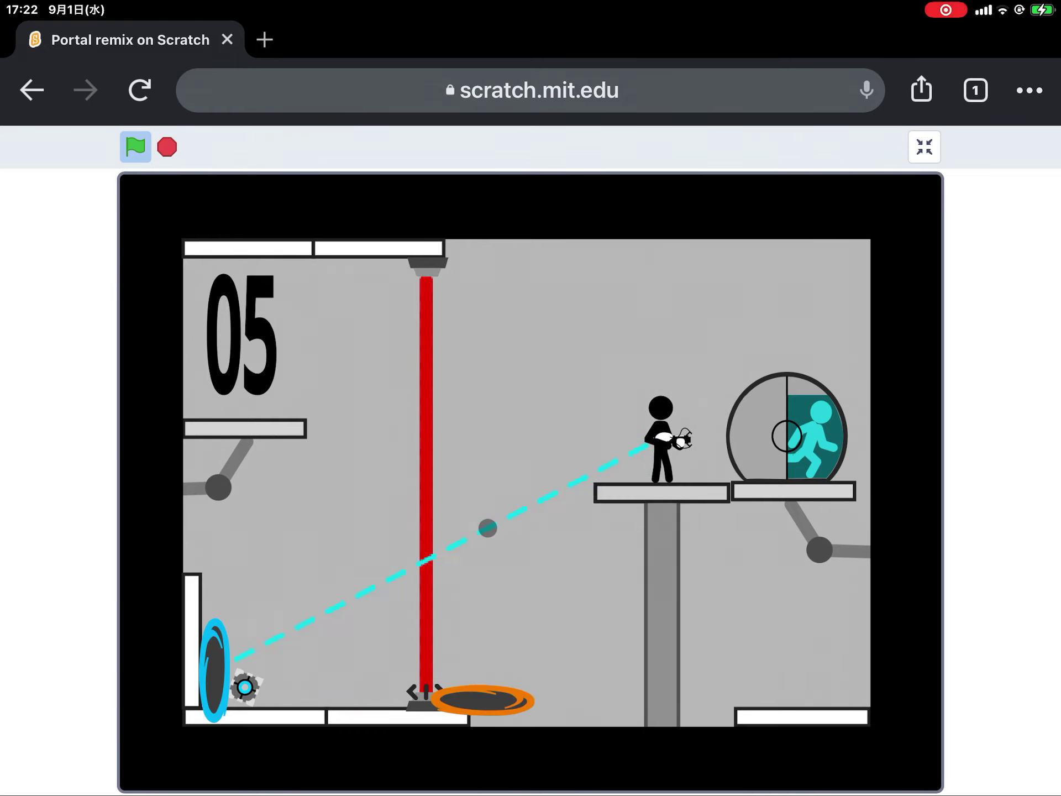
key(Right)
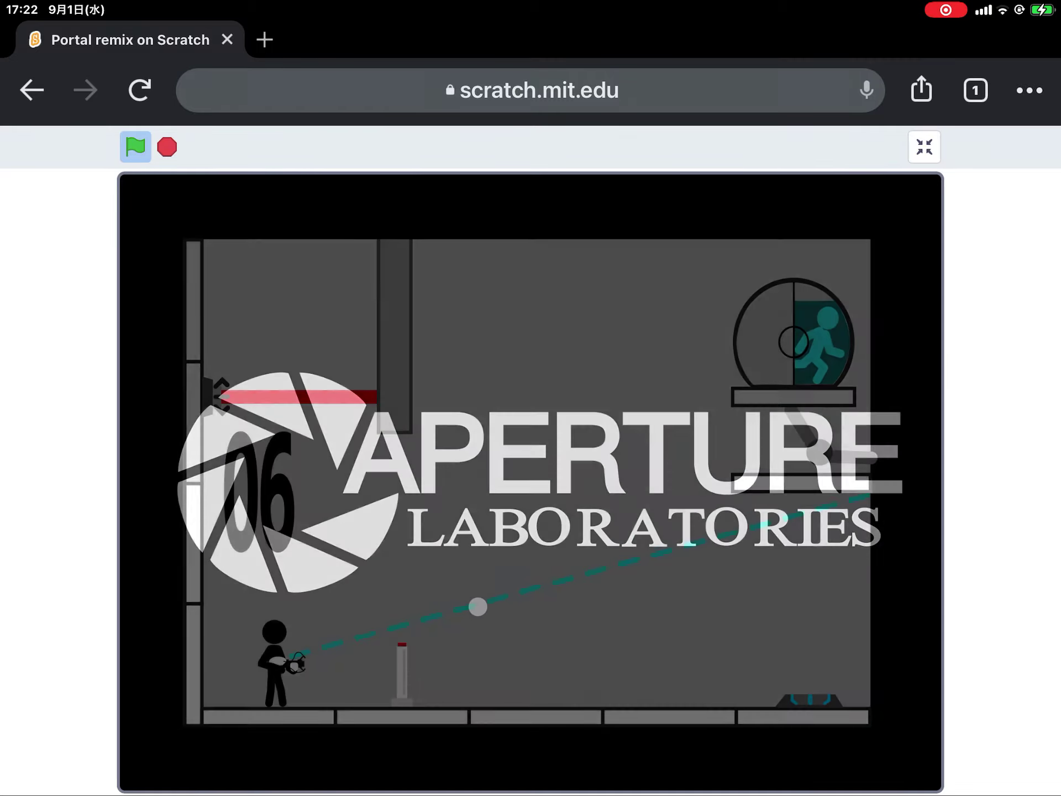
Walk the stick figure right past chamber 06's pedestal, then back left toward it.
key(Right)
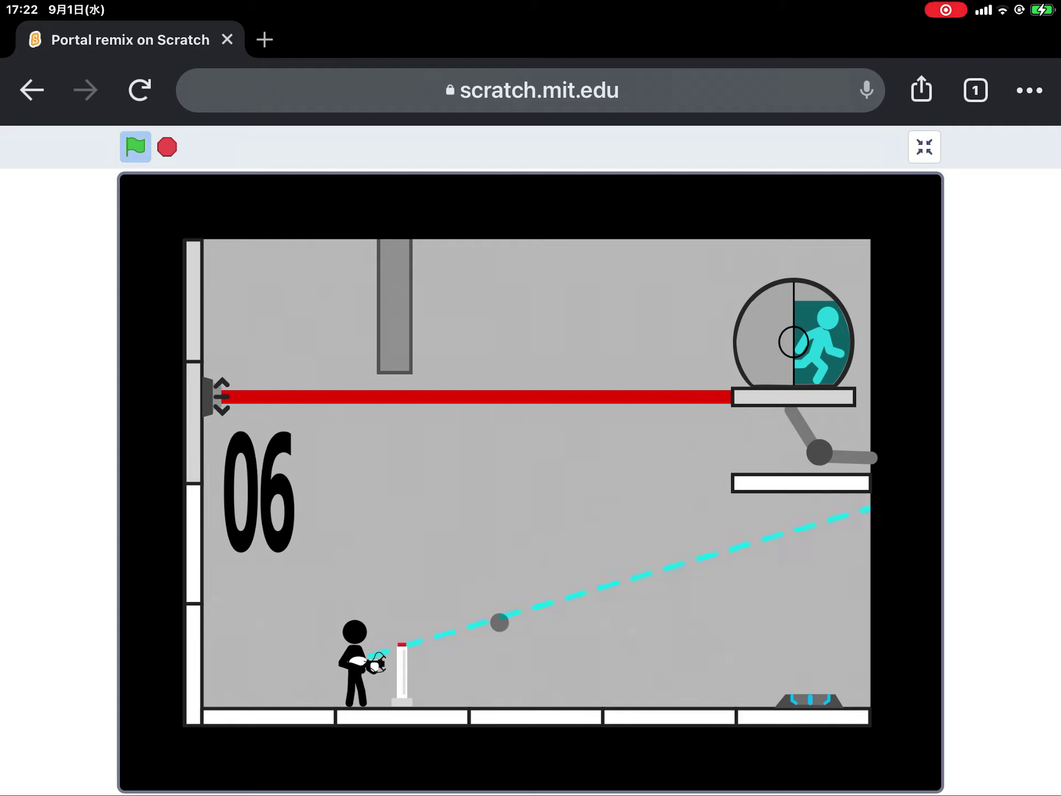
key(Right)
key(Right)
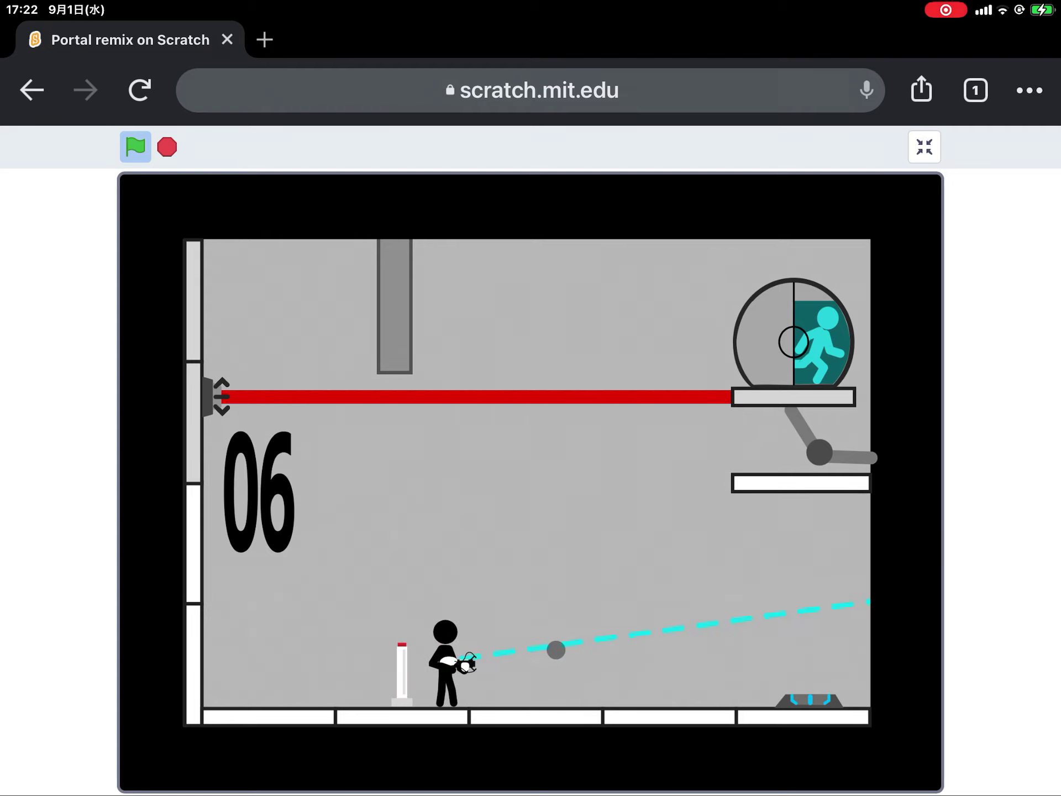
key(Right)
key(Right)
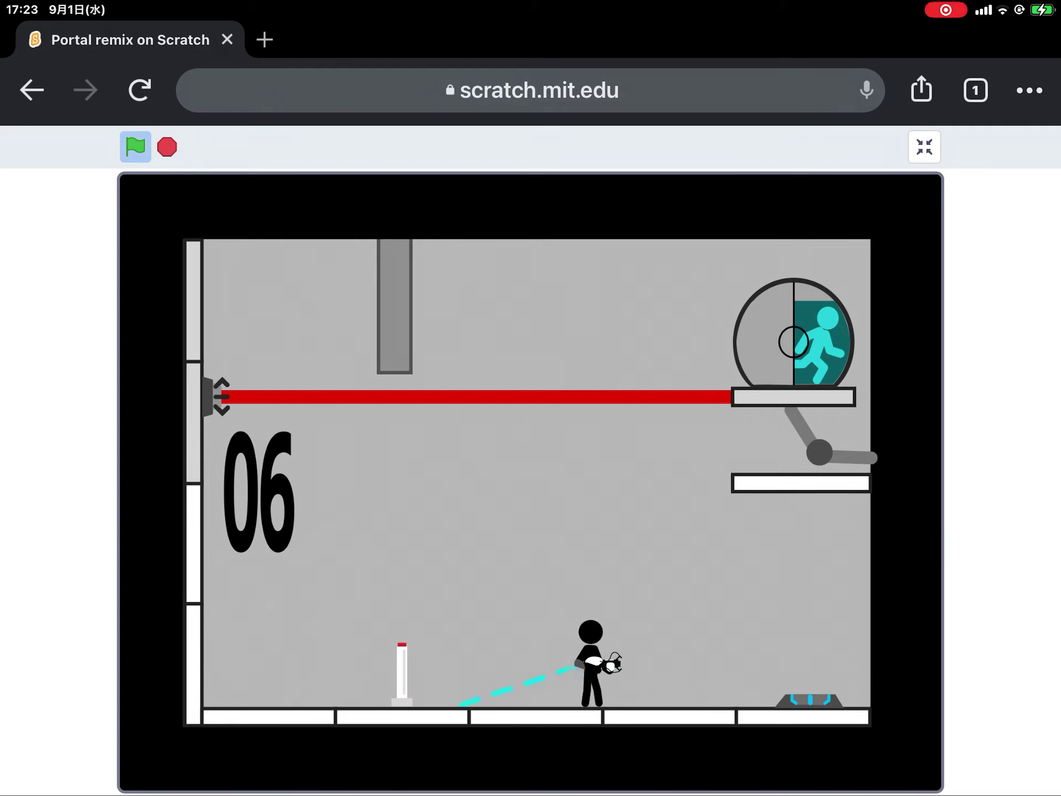
key(Left)
key(Left)
key(Left)
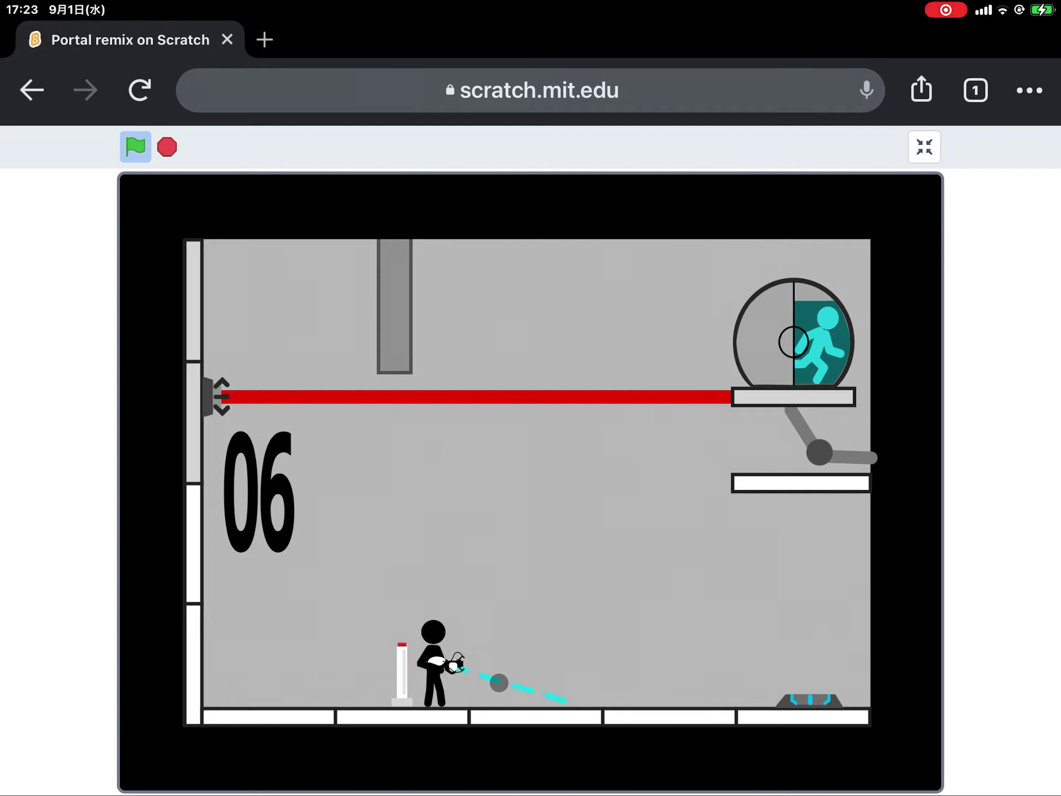
key(Left)
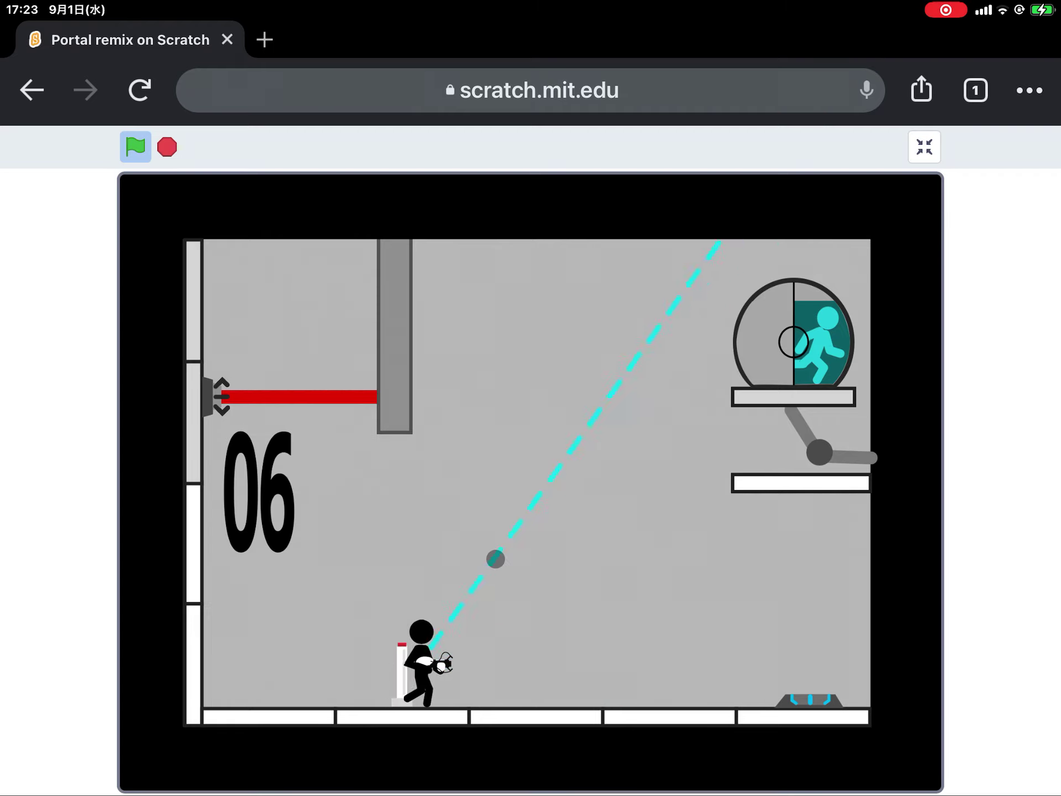